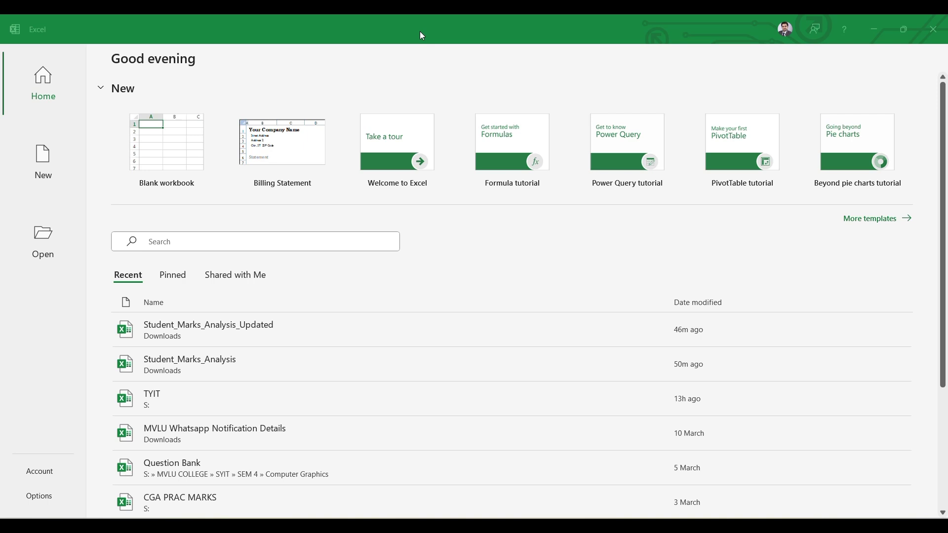
# - Create a new blank workbook
pyautogui.click(175, 162)
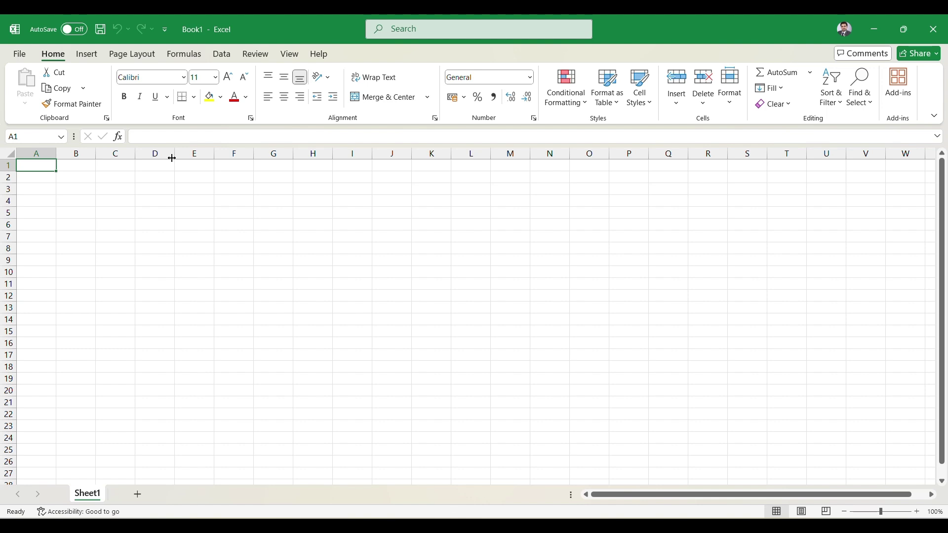
pyautogui.write('Subject')
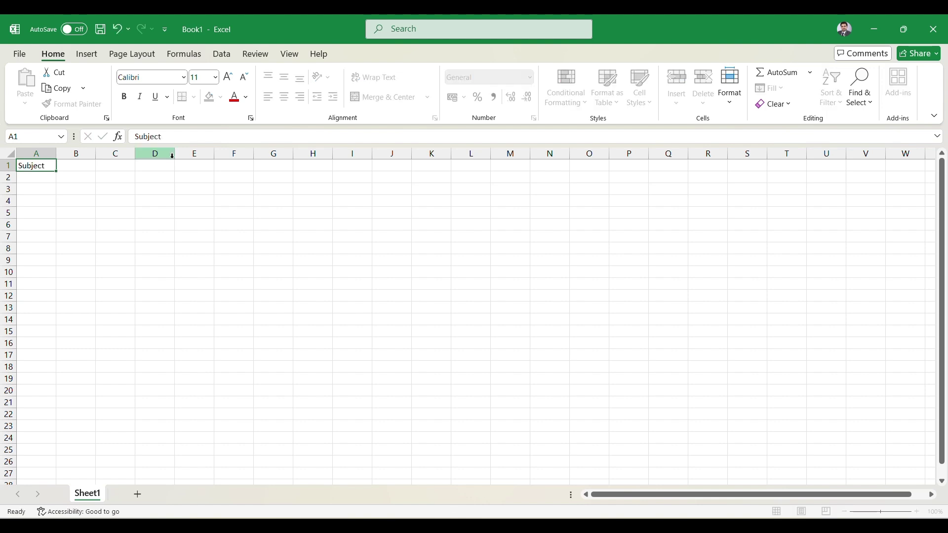
# - Enter Subject and Marks headings, Subject 1 in A2 and fill Subject 2–4 down to A5
pyautogui.press('Return')
pyautogui.press('Up')
pyautogui.press('Right')
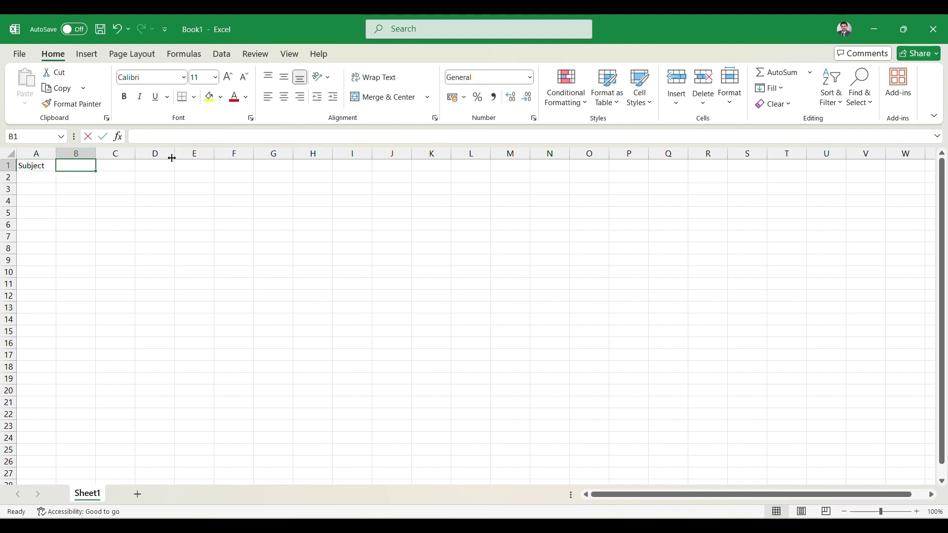
pyautogui.write('Marks')
pyautogui.press('Return')
pyautogui.press('Left')
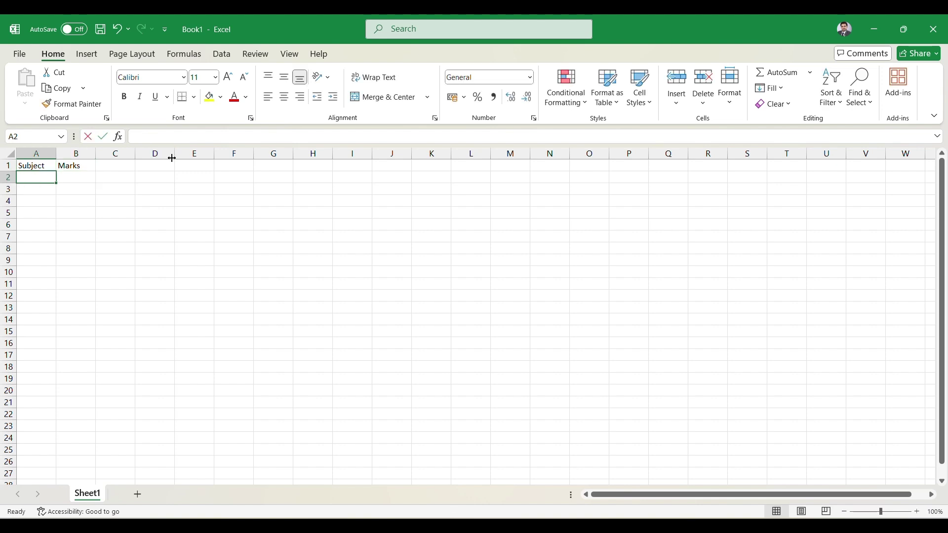
pyautogui.write('Subject')
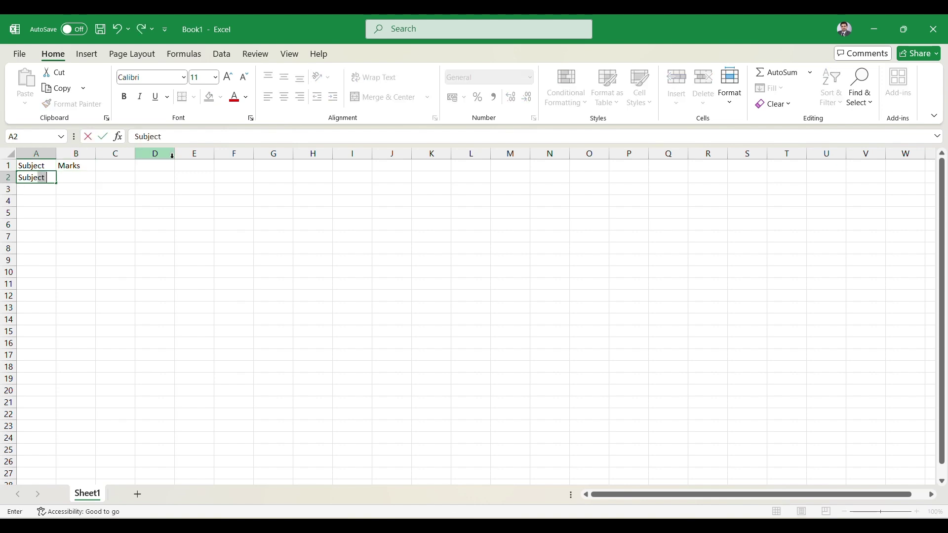
pyautogui.press('Tab')
pyautogui.press('Left')
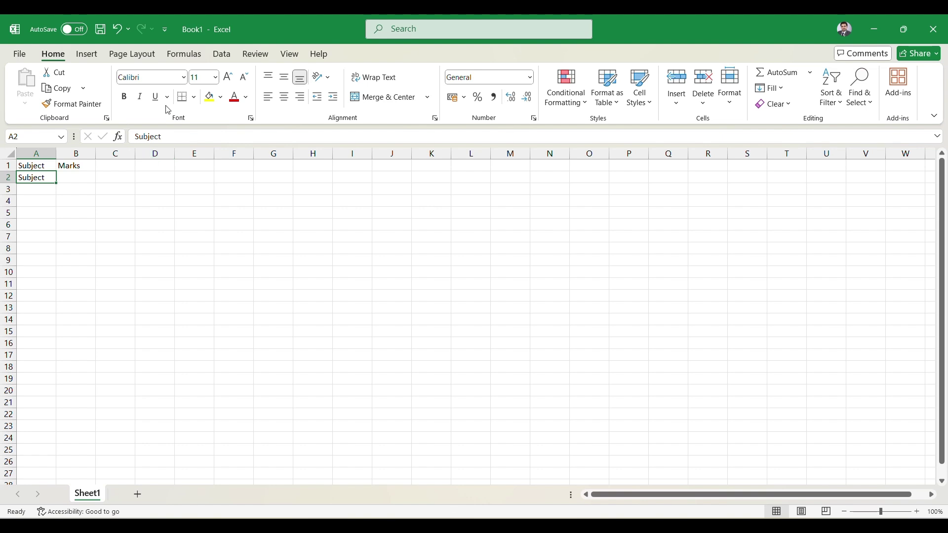
pyautogui.write(' 1')
pyautogui.press('Return')
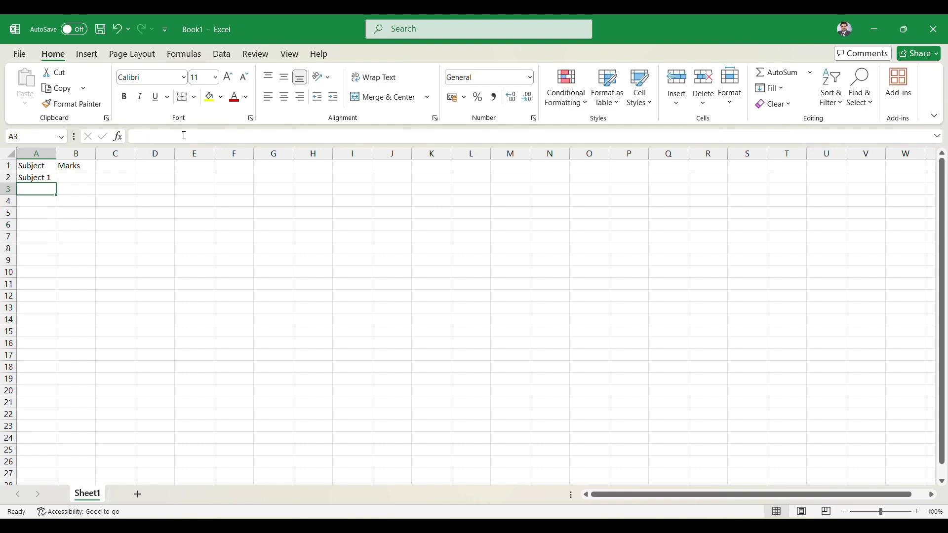
pyautogui.moveTo(46, 179); pyautogui.dragTo(56, 185)
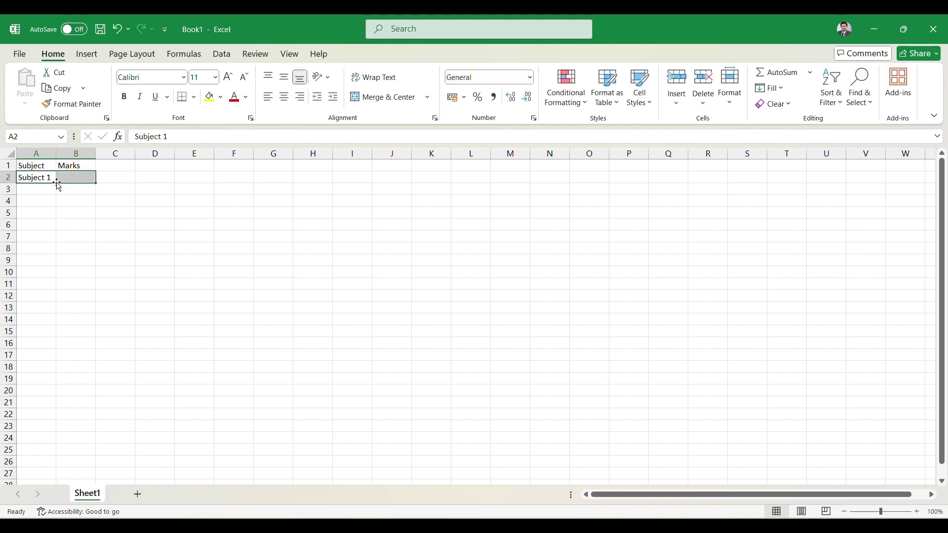
pyautogui.click(47, 178)
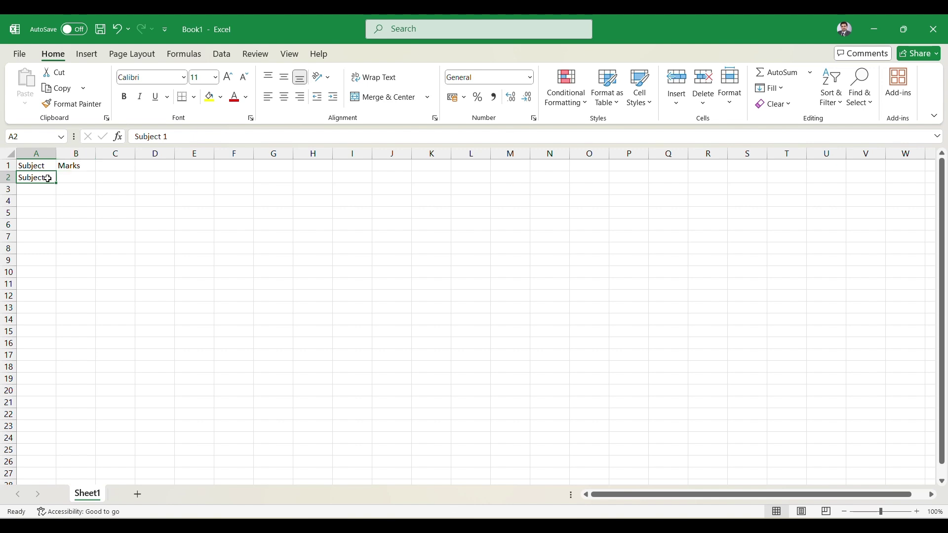
pyautogui.moveTo(56, 184); pyautogui.dragTo(53, 219)
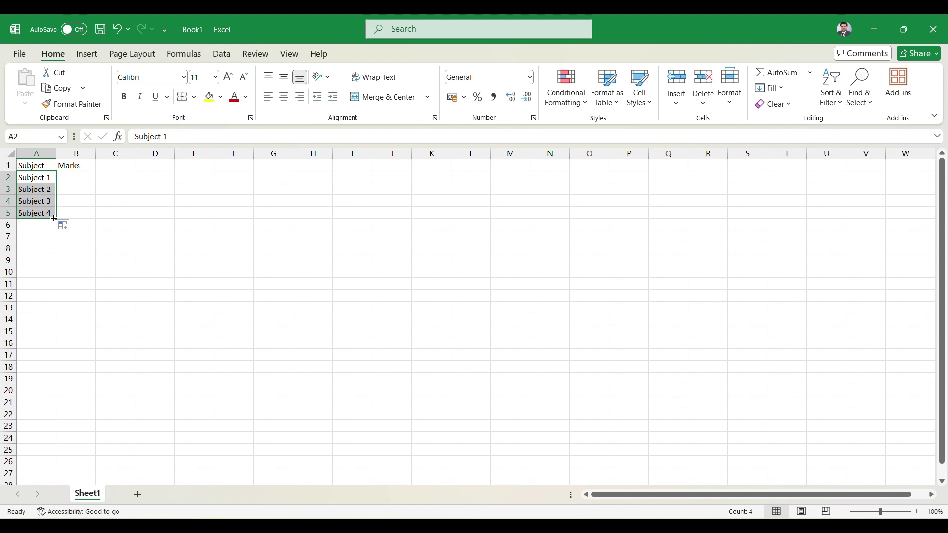
# - Enter marks 80, 75, 85, 70 in B2:B5 and begin the Total label in A6
pyautogui.click(72, 175)
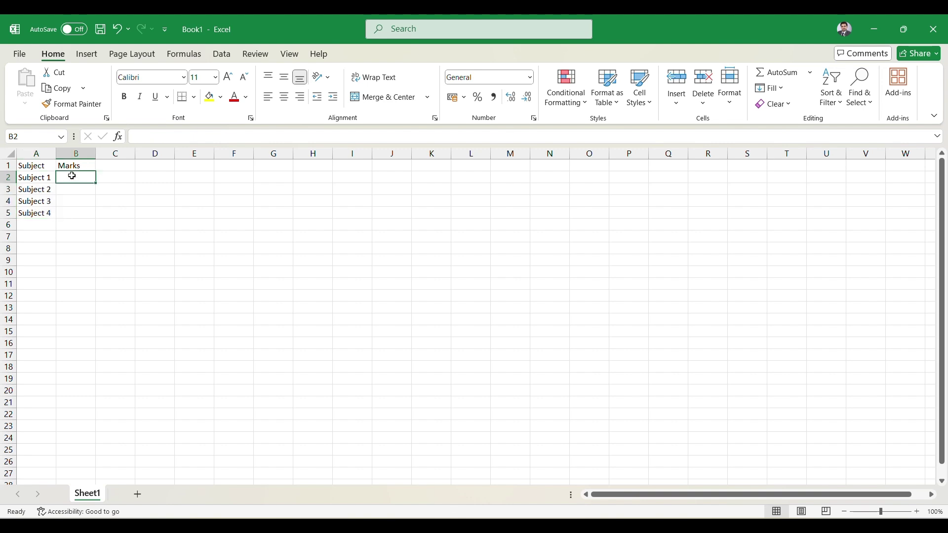
pyautogui.write('80')
pyautogui.press('Return')
pyautogui.write('75')
pyautogui.press('Return')
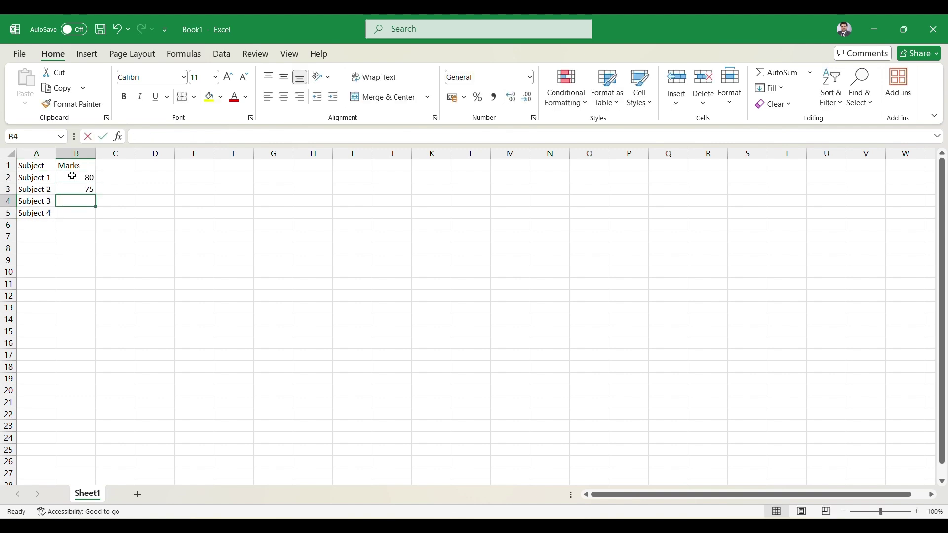
pyautogui.write('85')
pyautogui.hotkey('ctrl', 'Return')
pyautogui.press('Return')
pyautogui.write('70')
pyautogui.press('Return')
pyautogui.press('Left')
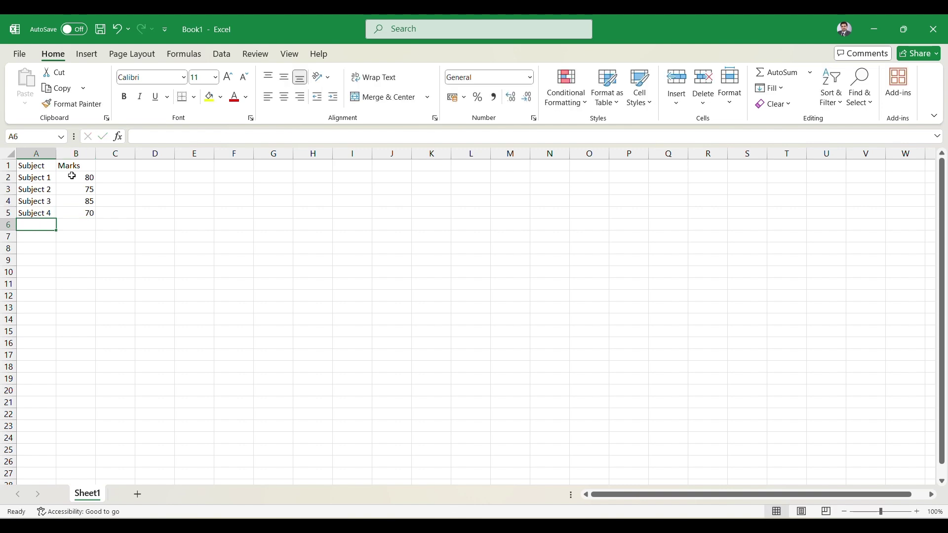
pyautogui.press('F2')
pyautogui.write('Total')
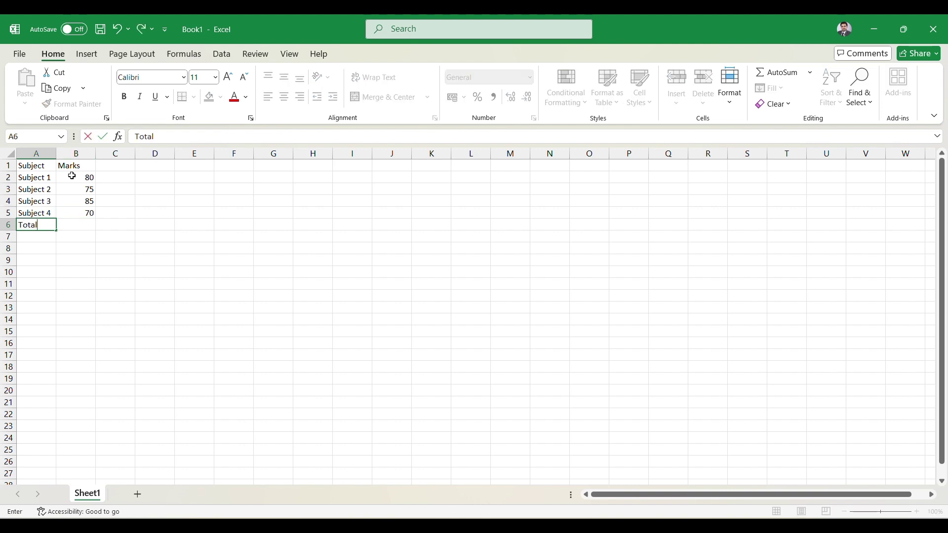
# - Total the four marks in B6 with AutoSum, giving 310
pyautogui.press('Tab')
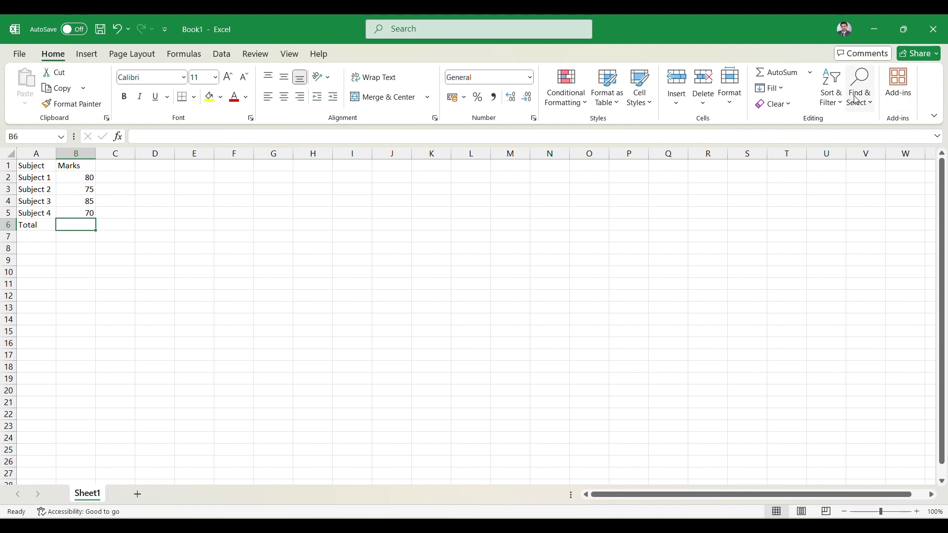
pyautogui.click(811, 73)
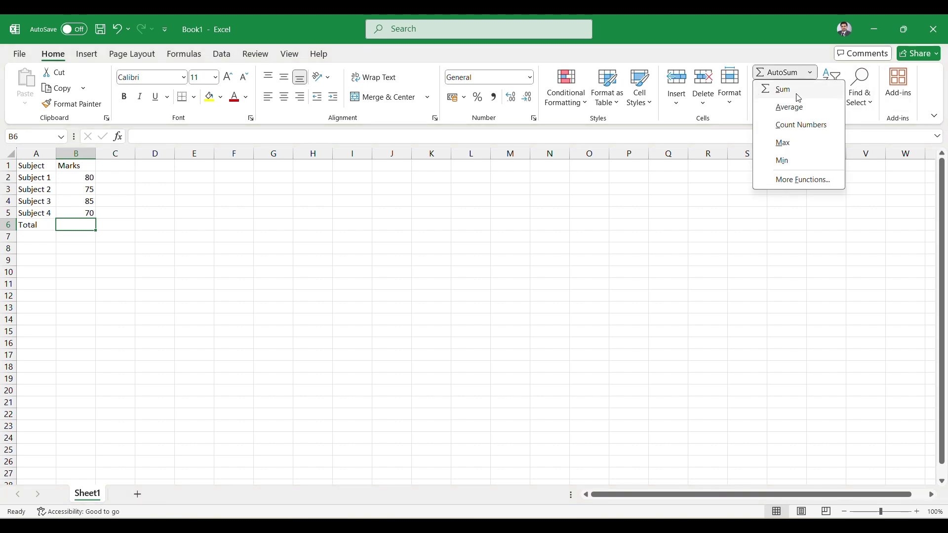
pyautogui.click(798, 94)
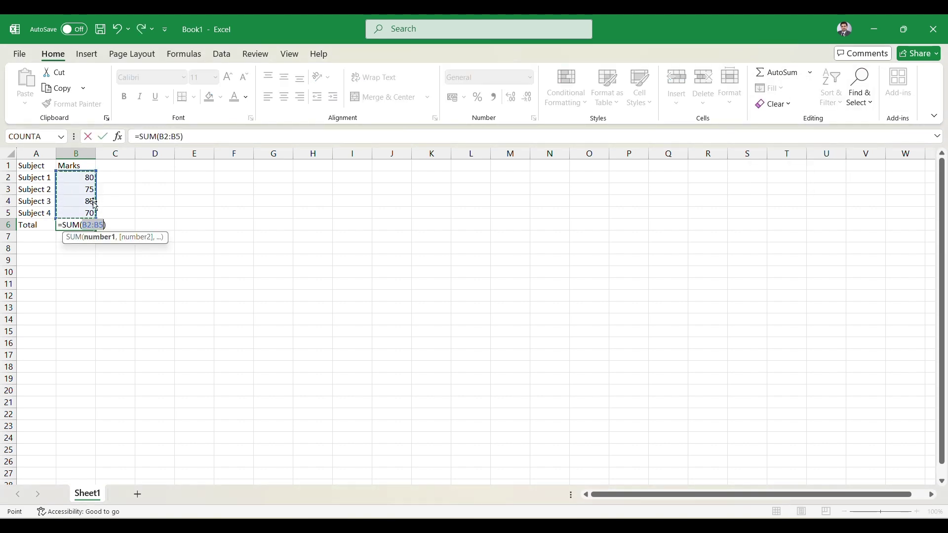
pyautogui.press('Return')
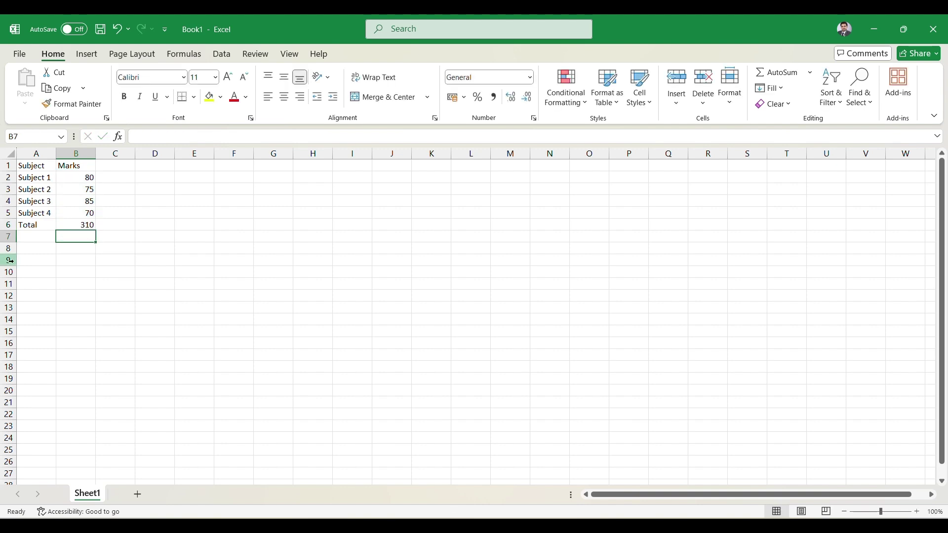
# - Add an Average row in B7 averaging only B2:B5, giving 77.5
pyautogui.click(28, 236)
pyautogui.write('Aver')
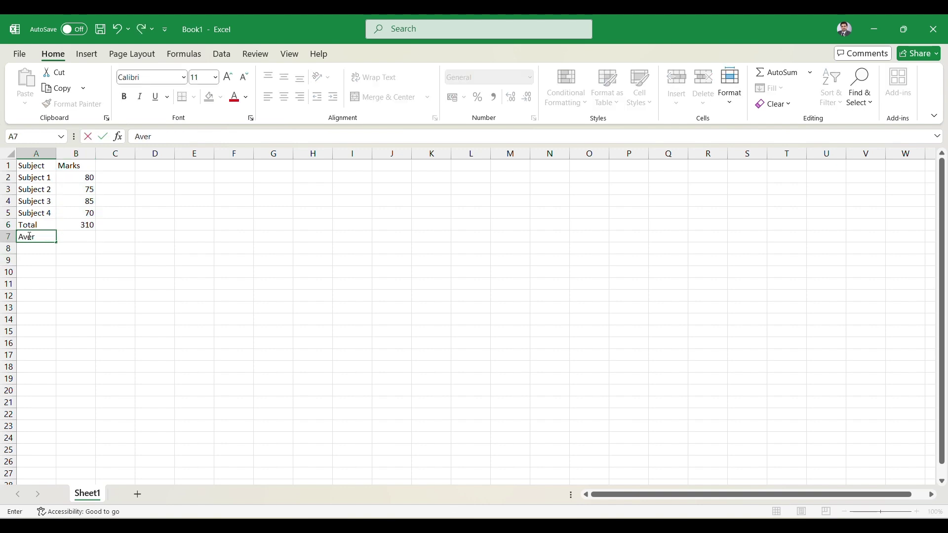
pyautogui.write('age')
pyautogui.press('Tab')
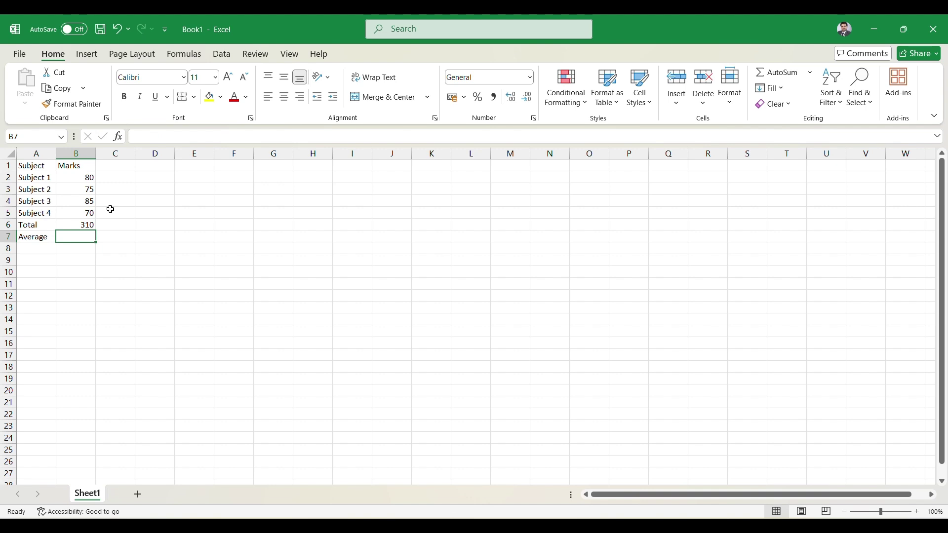
pyautogui.click(810, 72)
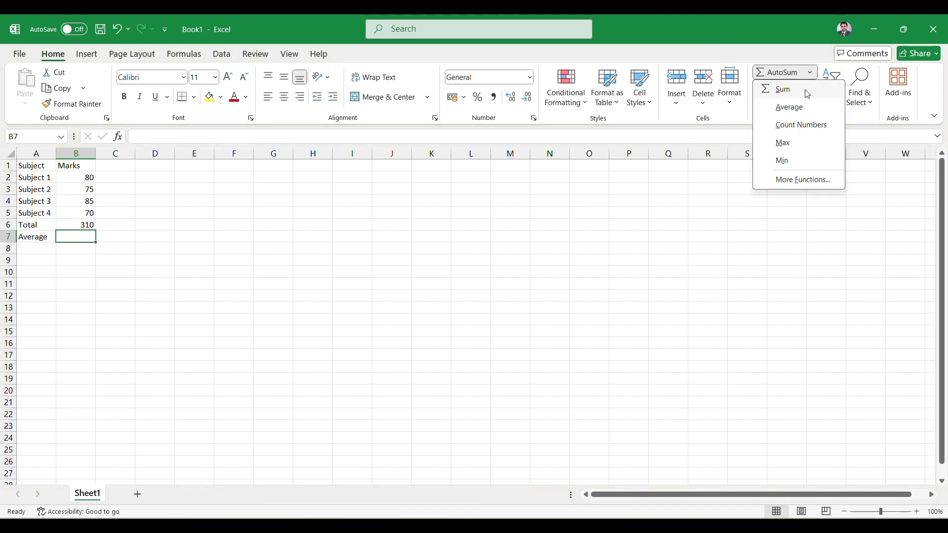
pyautogui.click(802, 107)
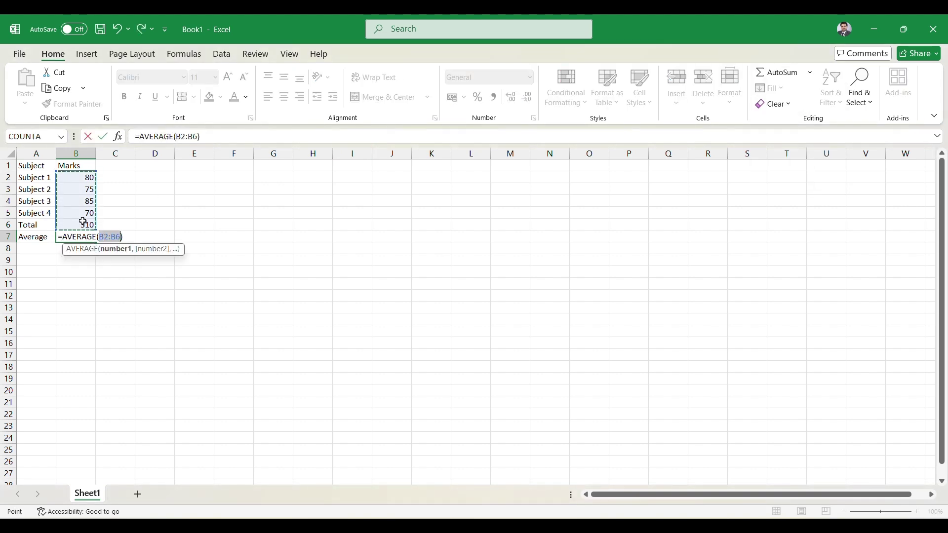
pyautogui.moveTo(80, 182); pyautogui.dragTo(79, 215)
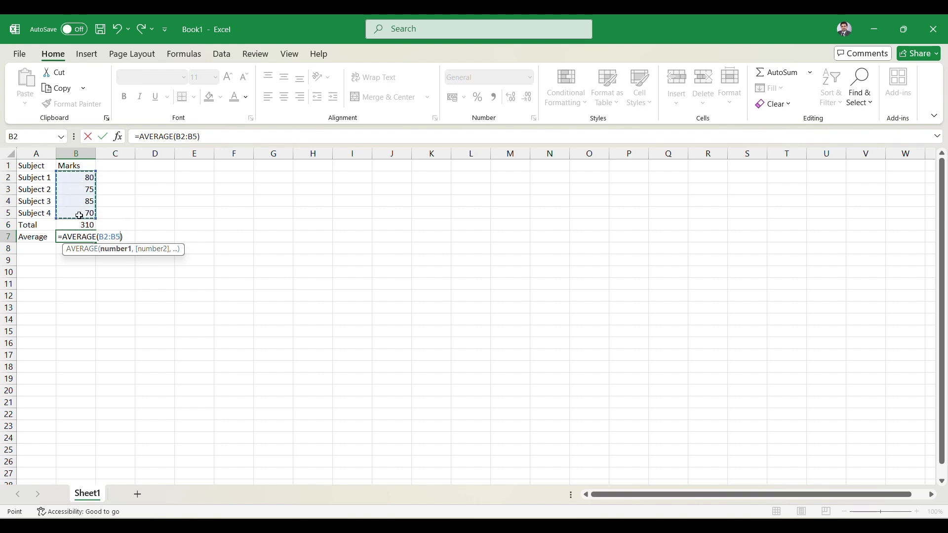
pyautogui.press('Return')
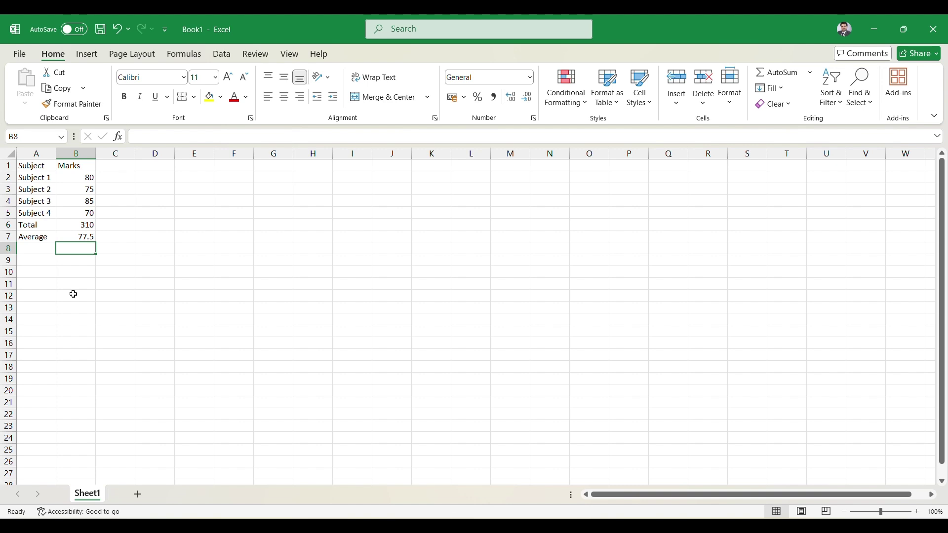
# - Label A9 'Subject 4 marks' and autofit column A to the label
pyautogui.click(38, 258)
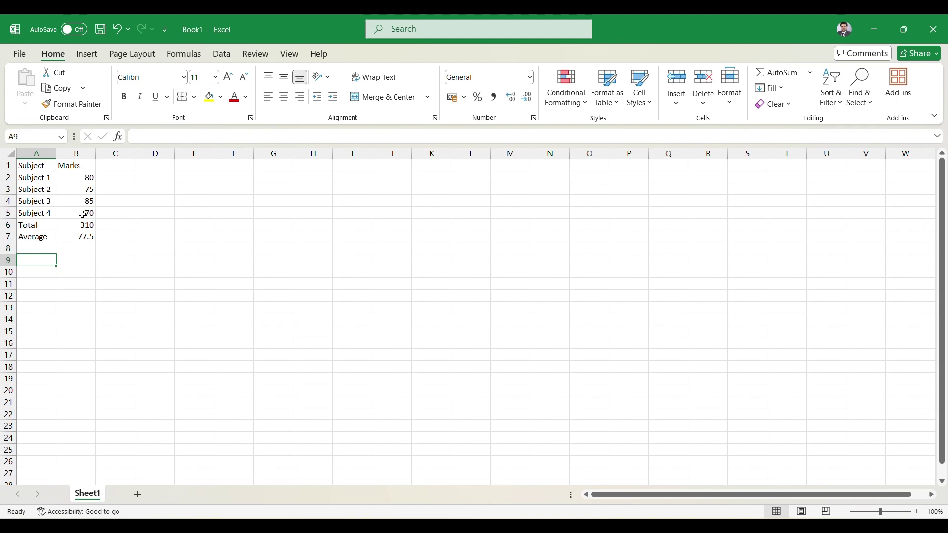
pyautogui.press('F2')
pyautogui.write('Subject')
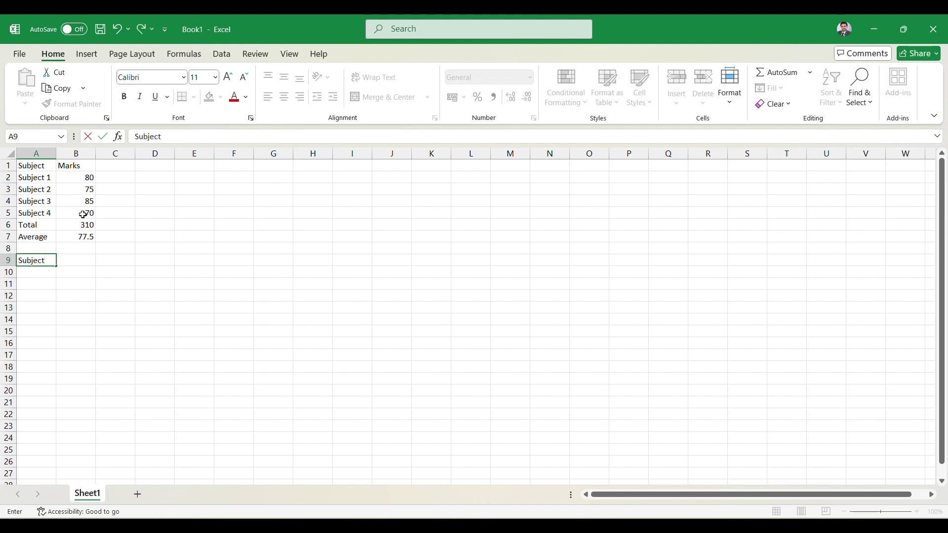
pyautogui.hotkey('ctrl', 'Return')
pyautogui.press('Right')
pyautogui.press('Left')
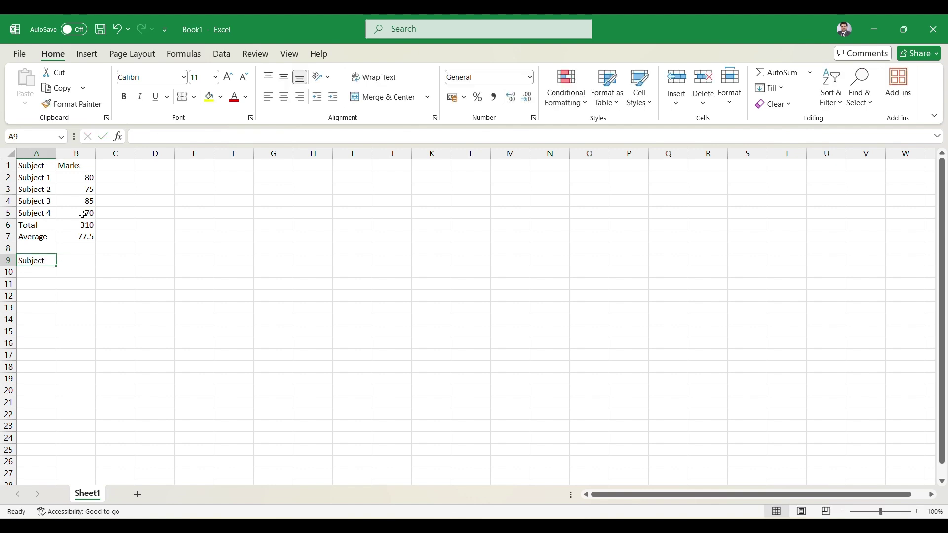
pyautogui.click(180, 138)
pyautogui.write('4 ma')
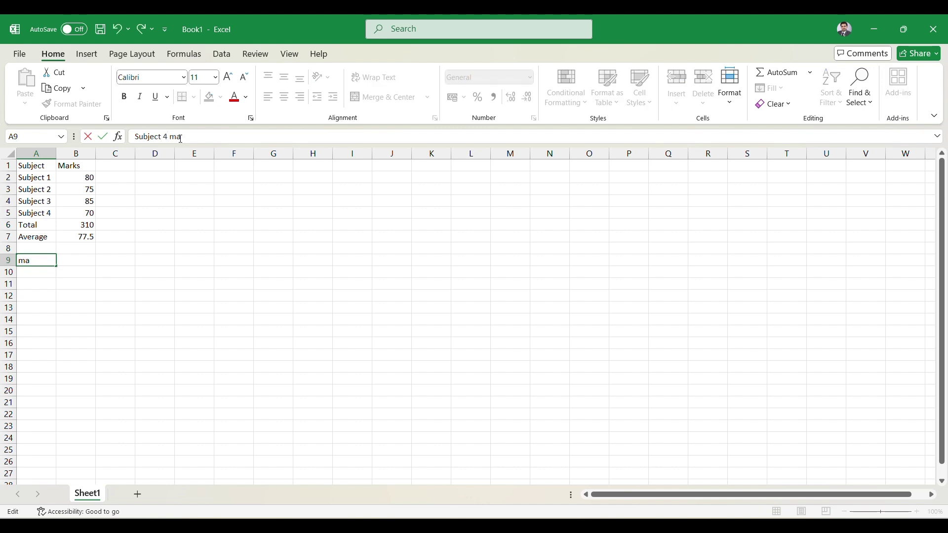
pyautogui.write('rks')
pyautogui.press('Return')
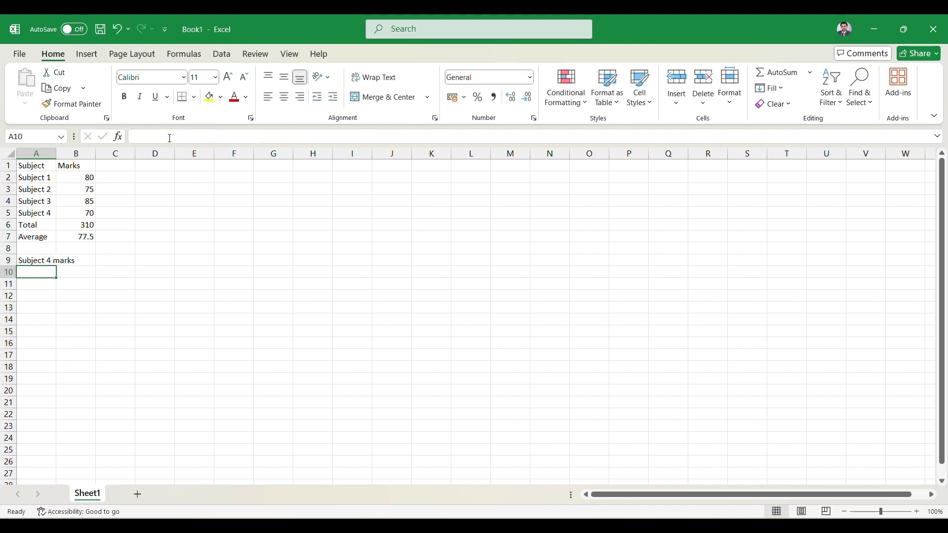
pyautogui.doubleClick(56, 153)
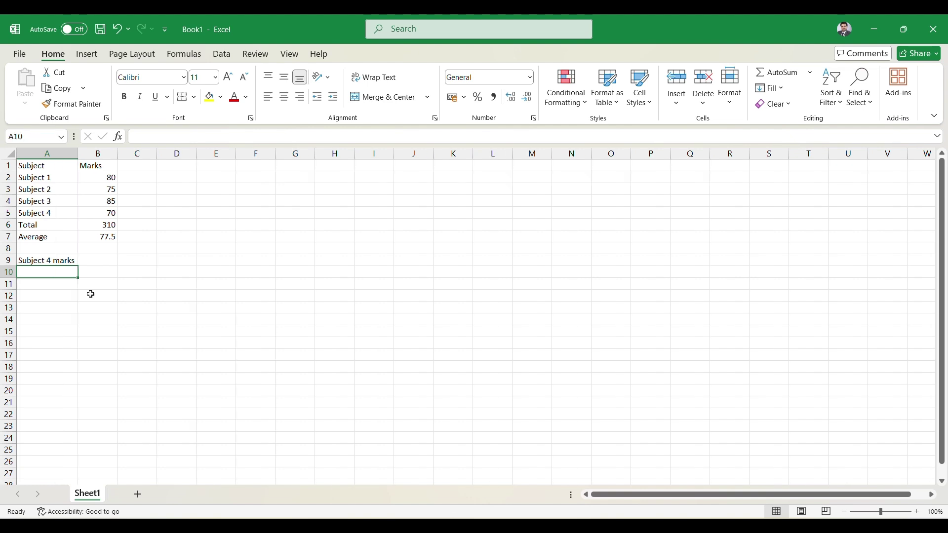
# - Enter 70, 75, 80, 85, 90 and 95 across B9:G9
pyautogui.click(110, 258)
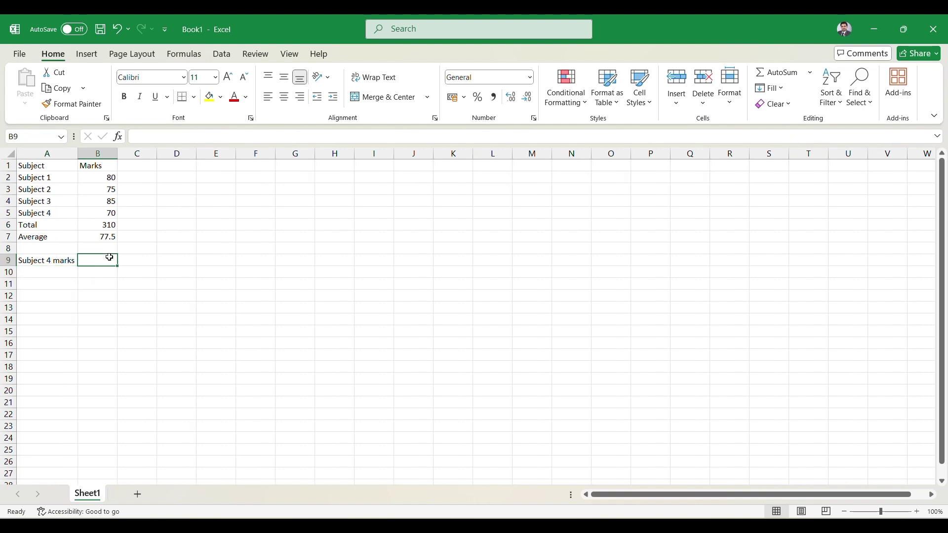
pyautogui.write('70')
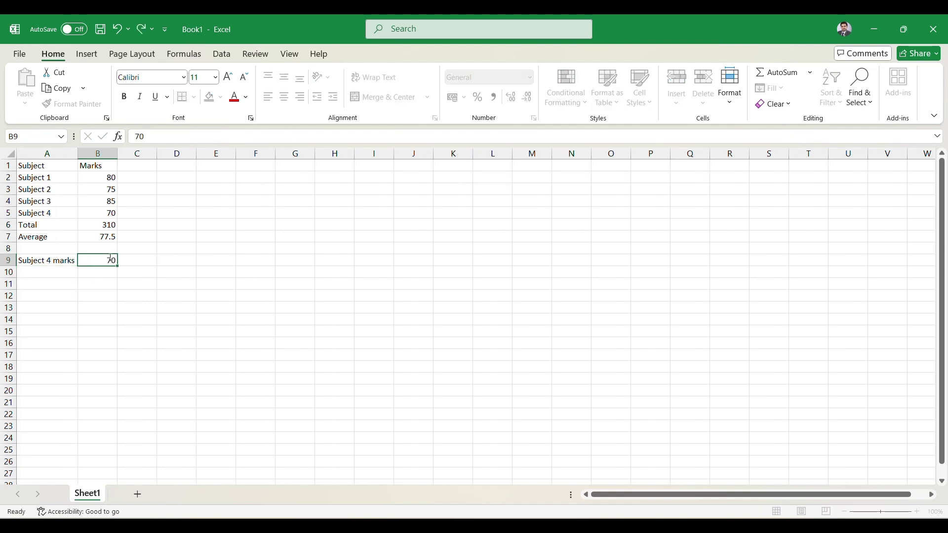
pyautogui.press('Tab')
pyautogui.write('7')
pyautogui.press('Tab')
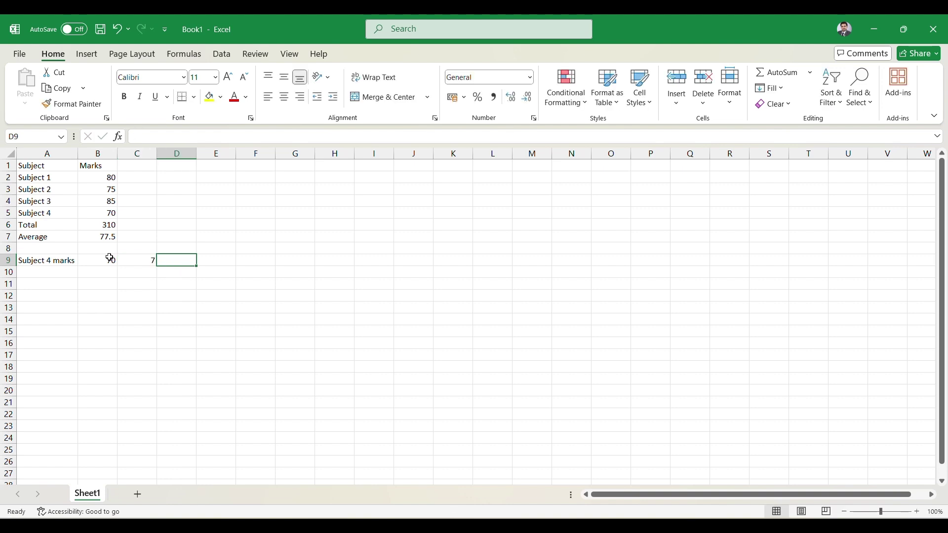
pyautogui.press('Left')
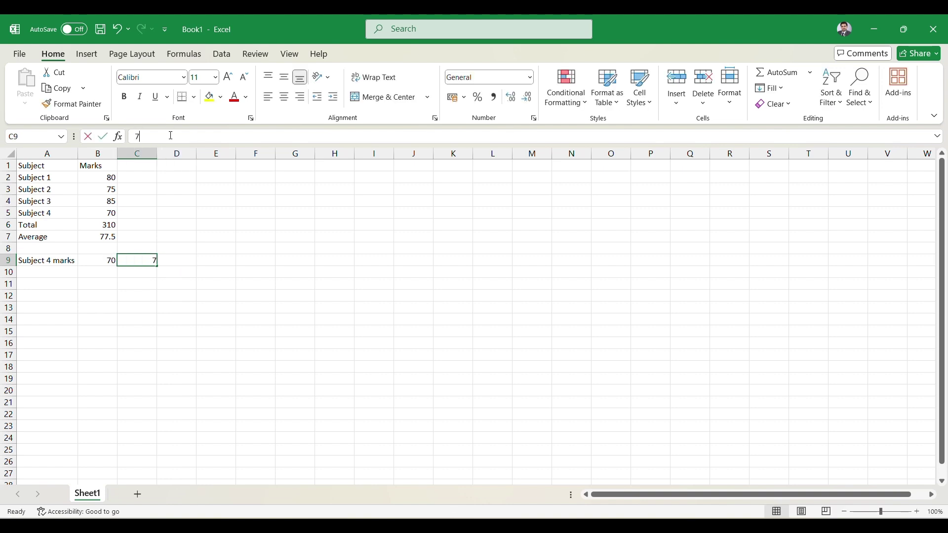
pyautogui.click(170, 136)
pyautogui.write('5')
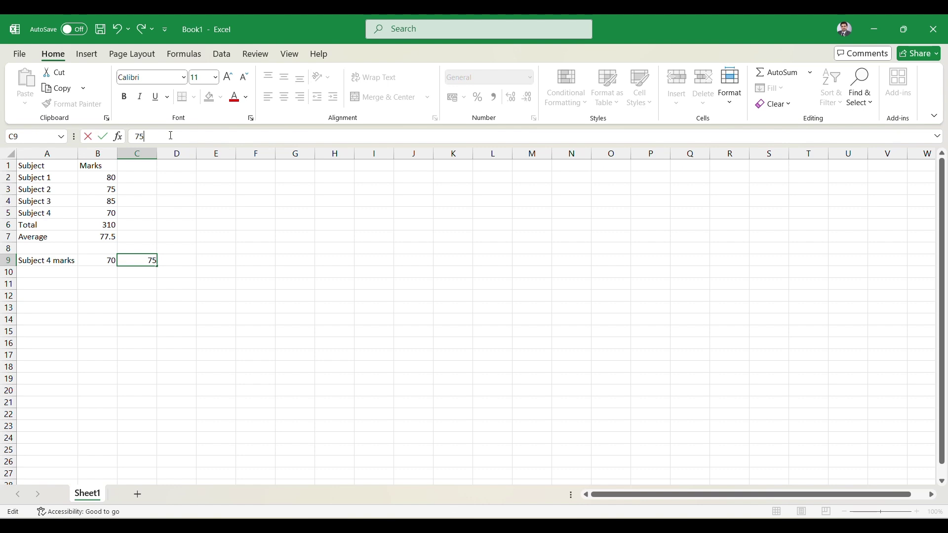
pyautogui.click(176, 260)
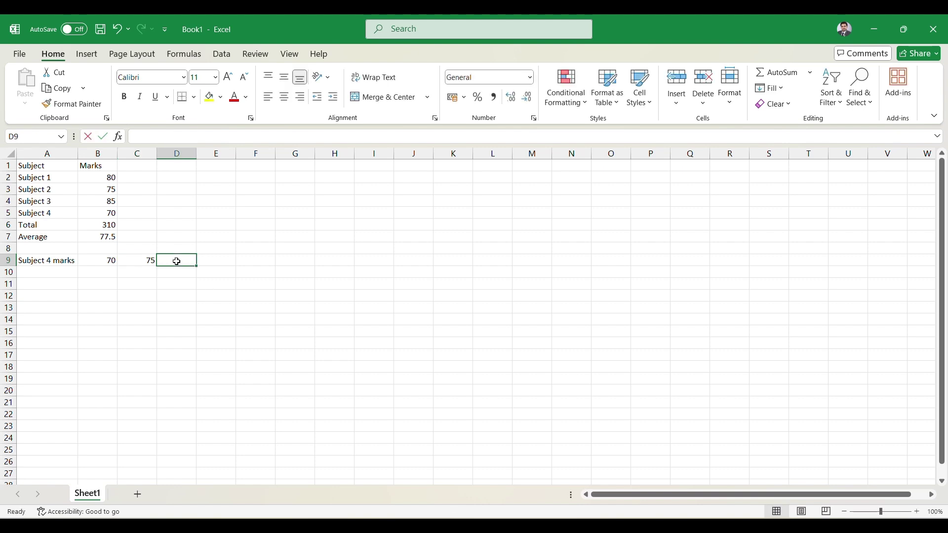
pyautogui.write('80')
pyautogui.press('Tab')
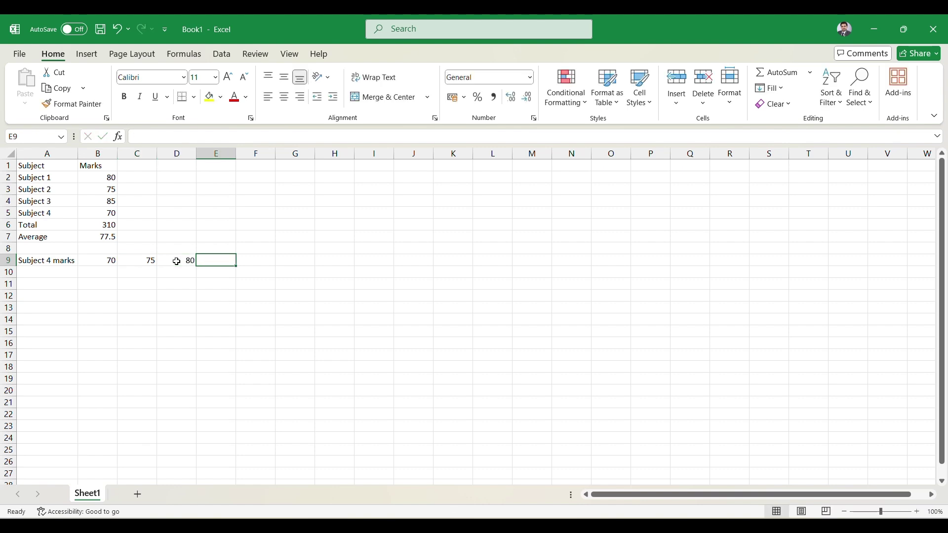
pyautogui.write('85')
pyautogui.press('Tab')
pyautogui.write('90')
pyautogui.press('Tab')
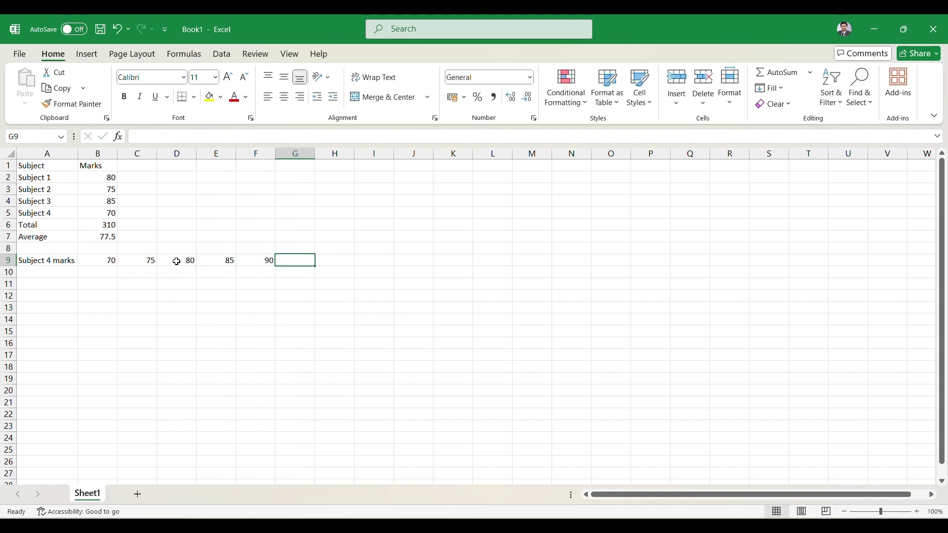
pyautogui.write('95')
pyautogui.press('Return')
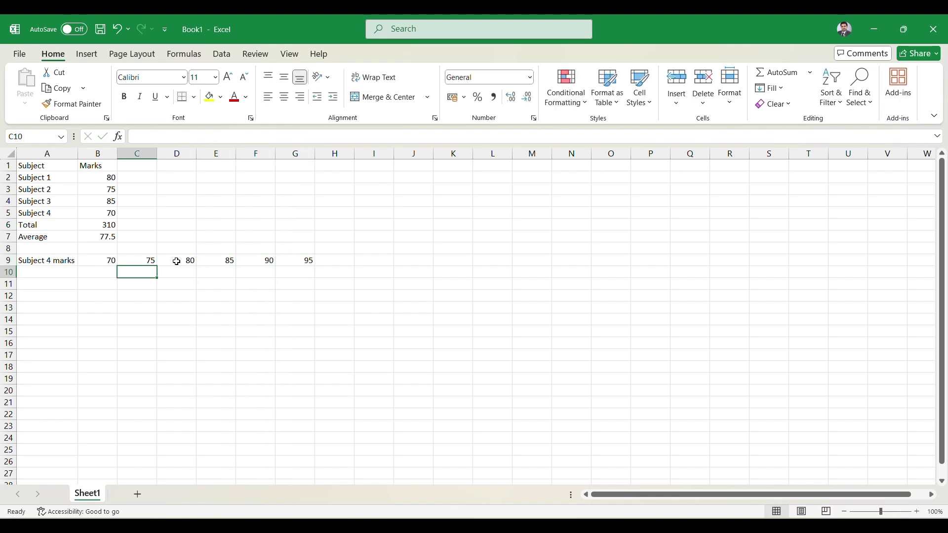
# - Label A10 Total and move to cell B10
pyautogui.press('Home')
pyautogui.write('Total')
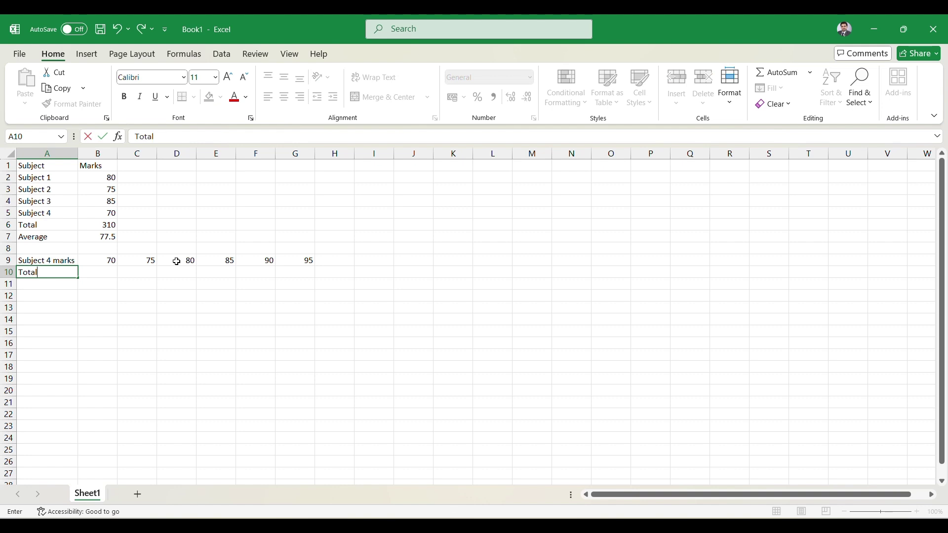
pyautogui.press('Return')
pyautogui.press('Right')
pyautogui.press('Up')
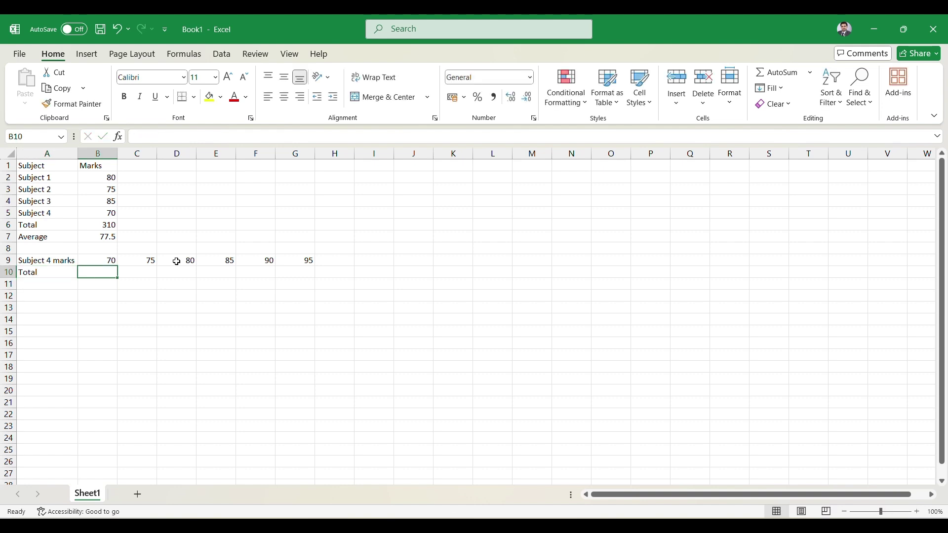
pyautogui.moveTo(89, 260); pyautogui.dragTo(96, 272)
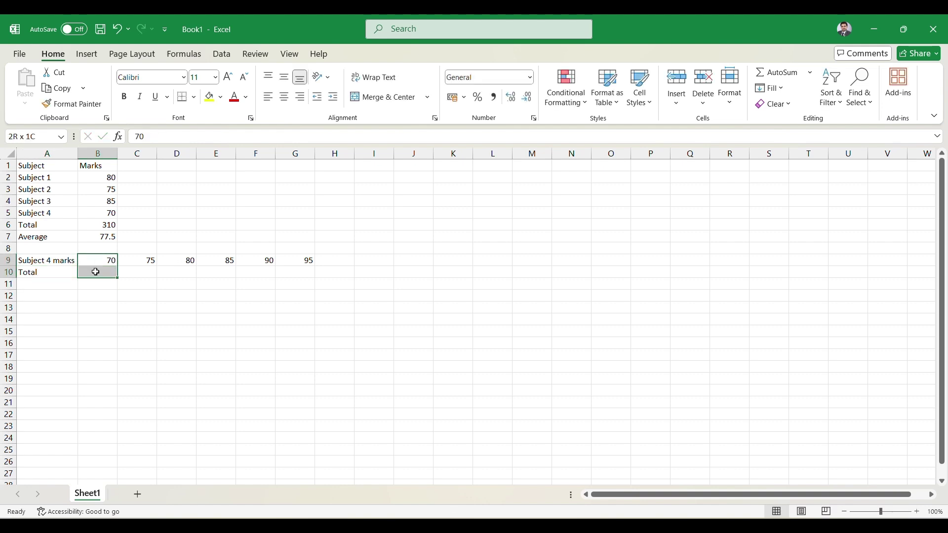
pyautogui.click(96, 272)
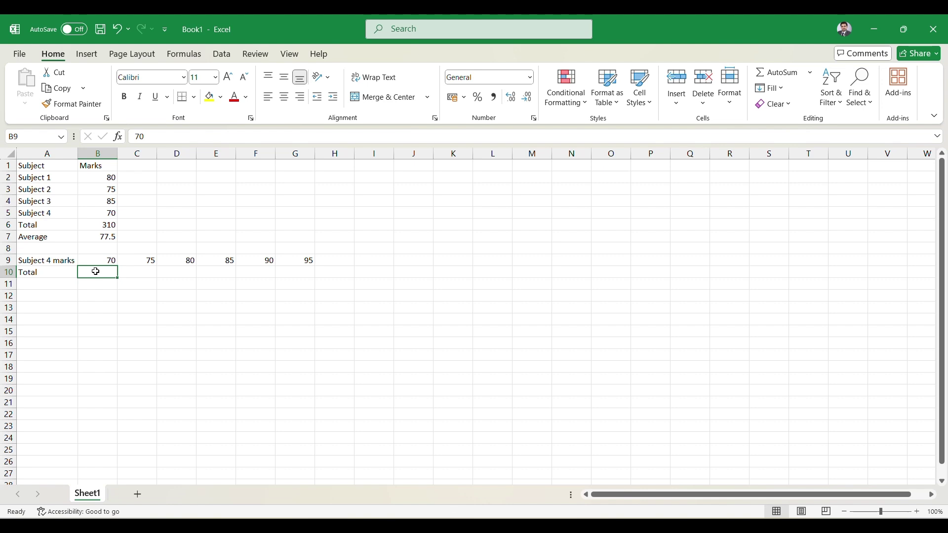
# - Sum B2:B5 in B10 with AutoSum, giving 310, and select B9:G10 for the table
pyautogui.click(810, 73)
pyautogui.click(793, 97)
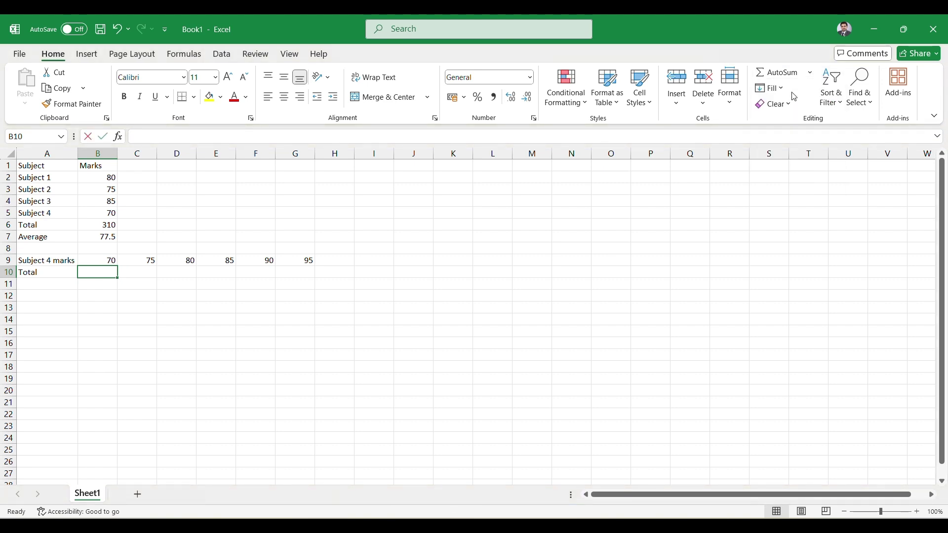
pyautogui.click(110, 178)
pyautogui.moveTo(110, 178); pyautogui.dragTo(111, 214)
pyautogui.write('=SUM(B2:B5)')
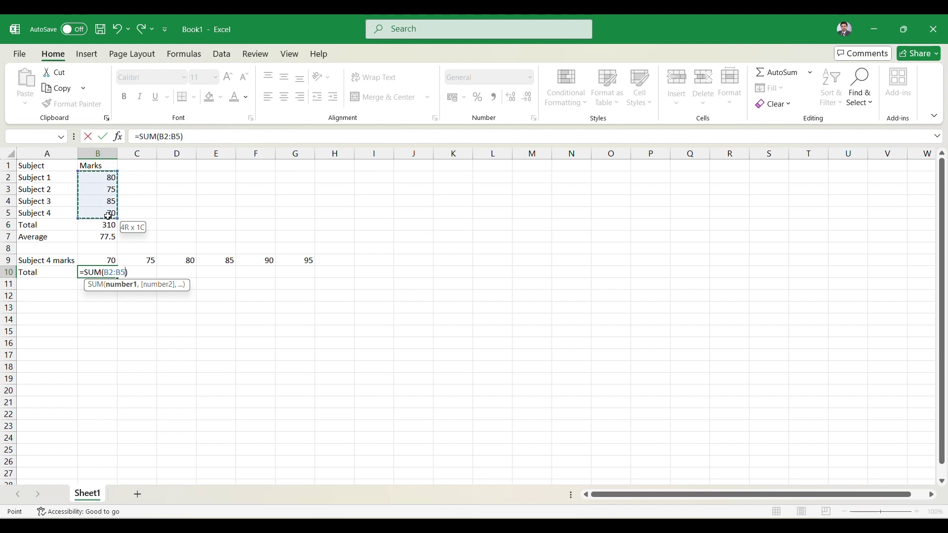
pyautogui.press('Return')
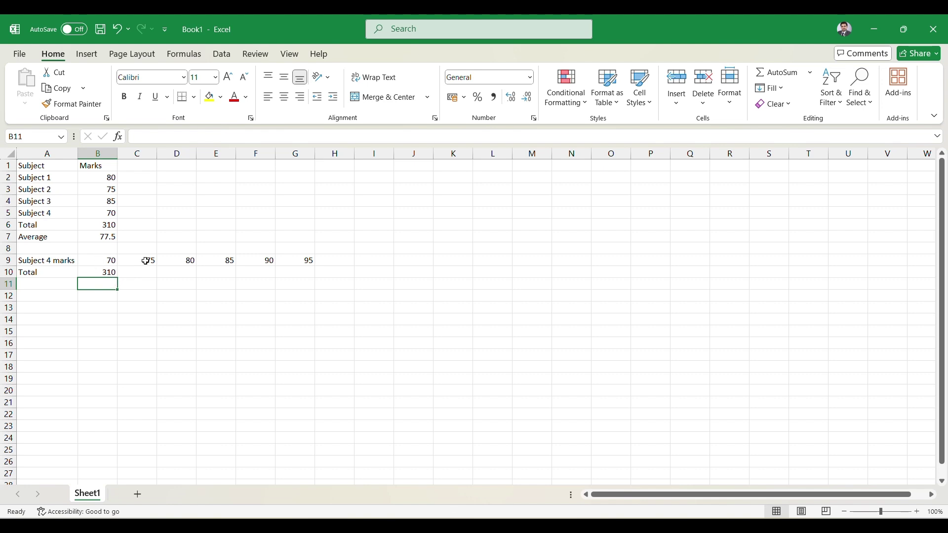
pyautogui.moveTo(86, 260); pyautogui.dragTo(307, 279)
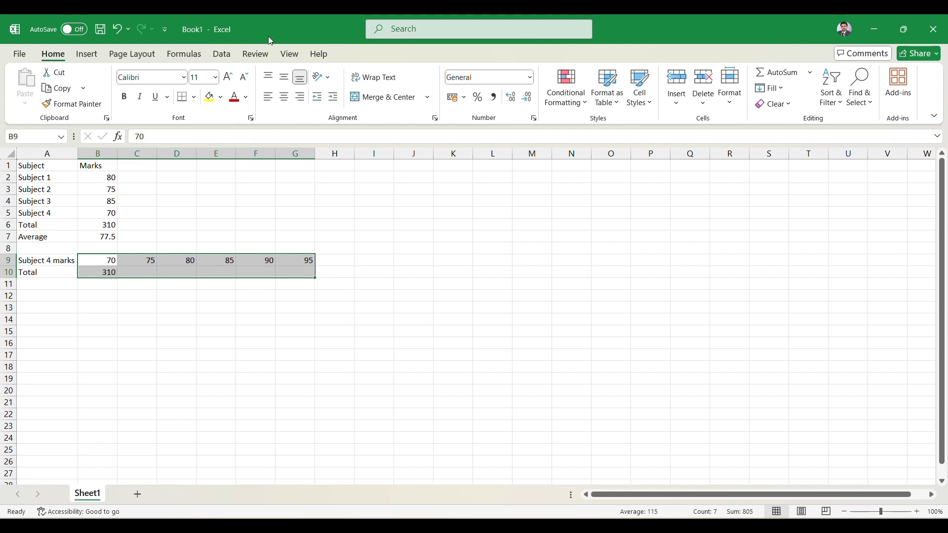
# - Build a one-variable data table with row input cell B5, giving totals 310 to 335
pyautogui.click(220, 55)
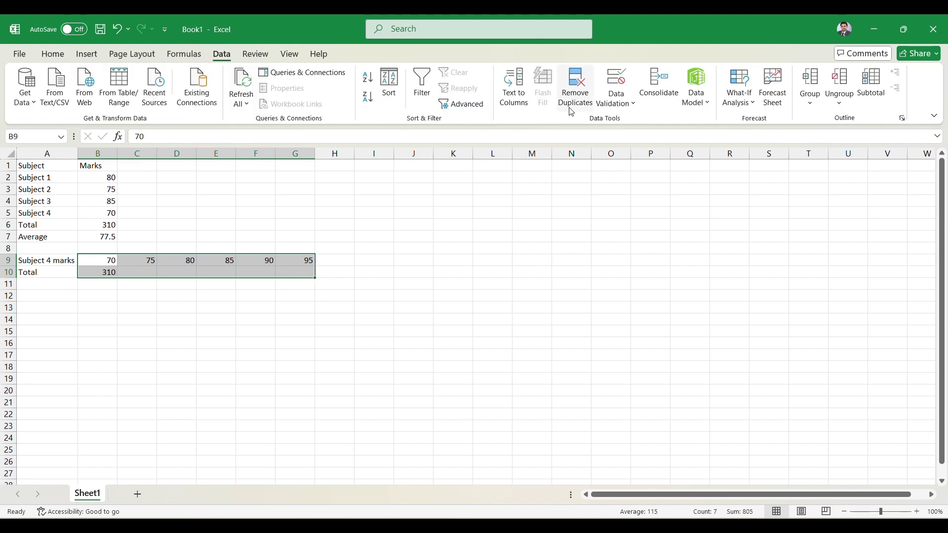
pyautogui.click(729, 108)
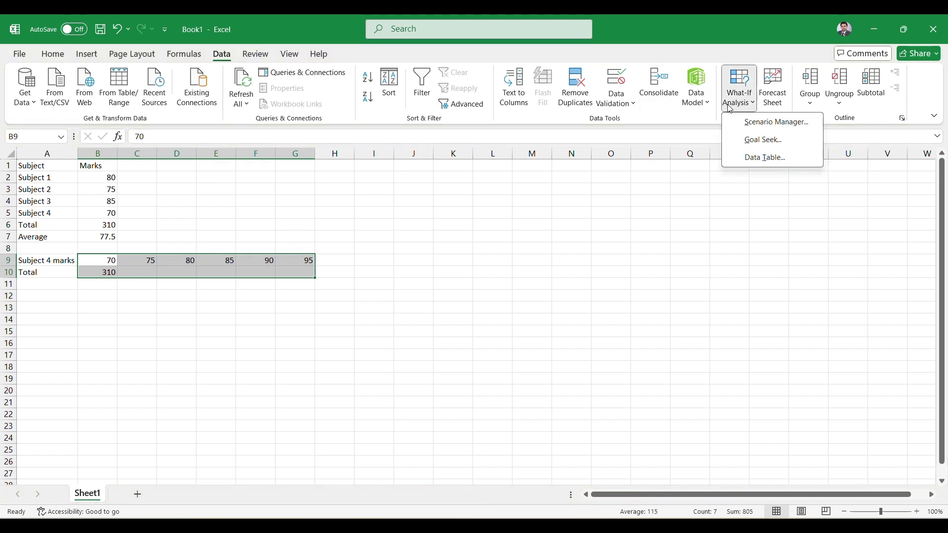
pyautogui.click(745, 164)
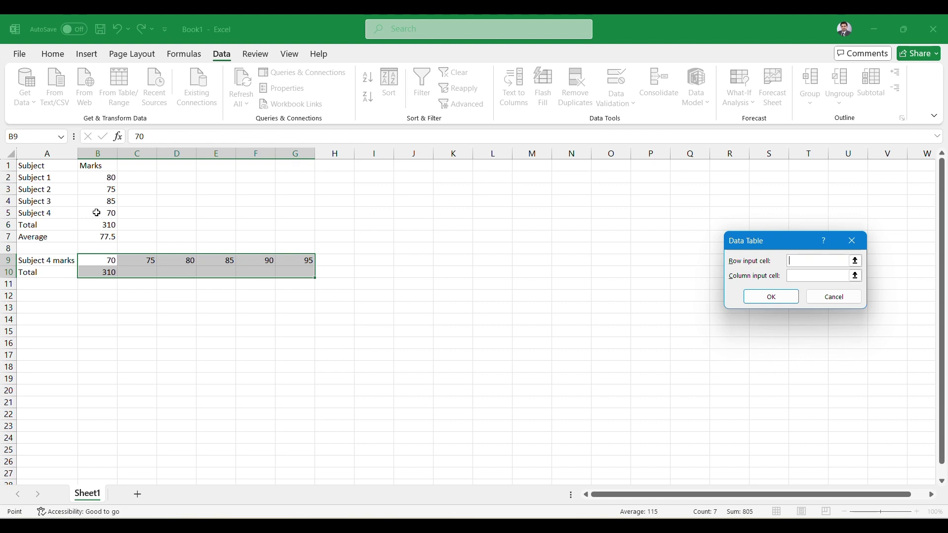
pyautogui.click(97, 212)
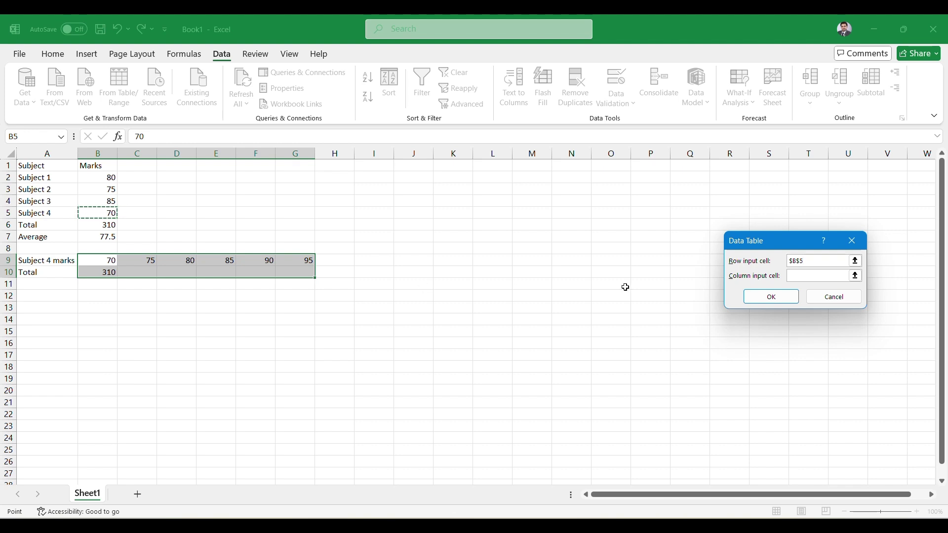
pyautogui.click(774, 299)
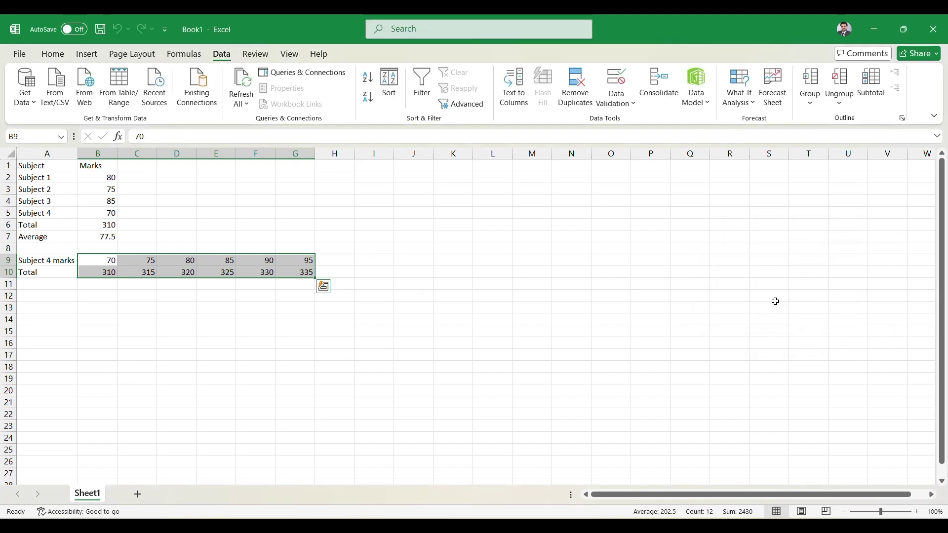
# - Inspect the table's result cells and select the whole range A9:G10
pyautogui.click(114, 331)
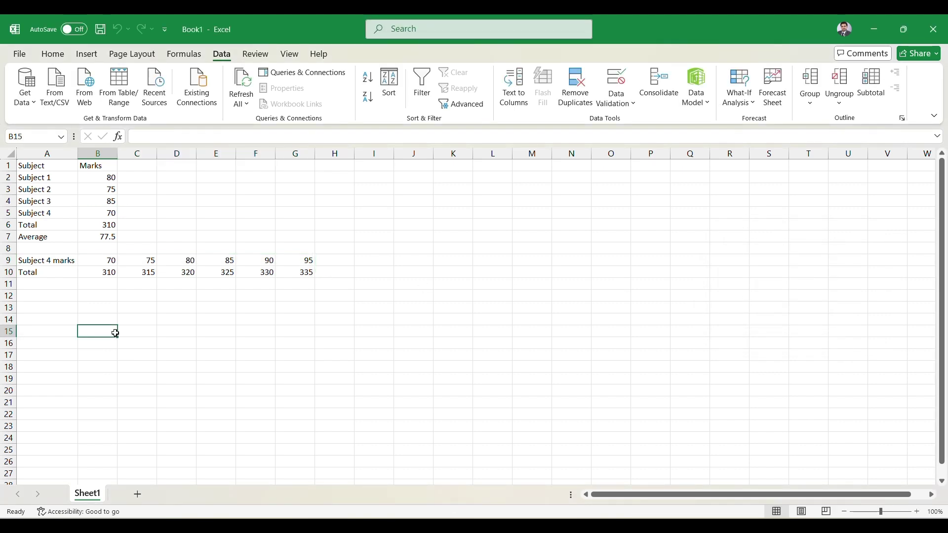
pyautogui.click(149, 261)
pyautogui.click(148, 272)
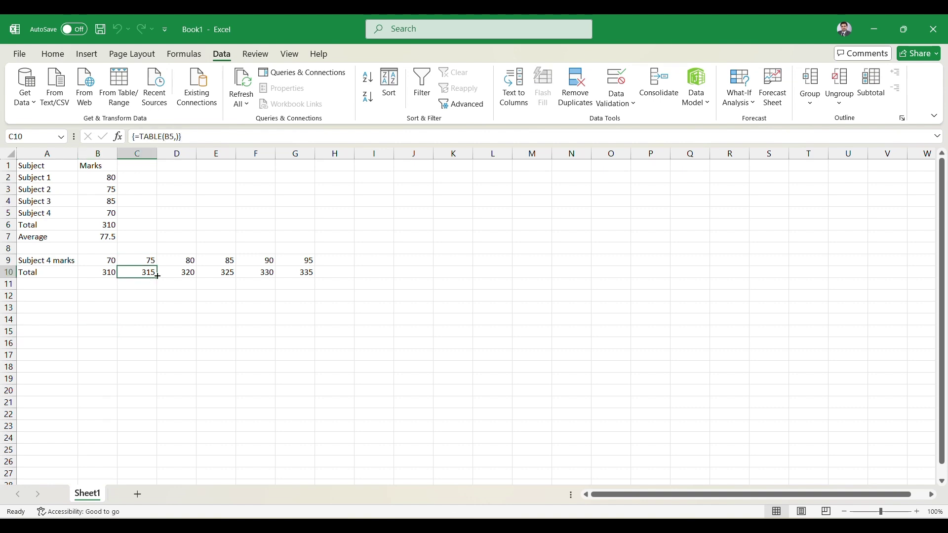
pyautogui.click(187, 264)
pyautogui.moveTo(64, 263); pyautogui.dragTo(284, 272)
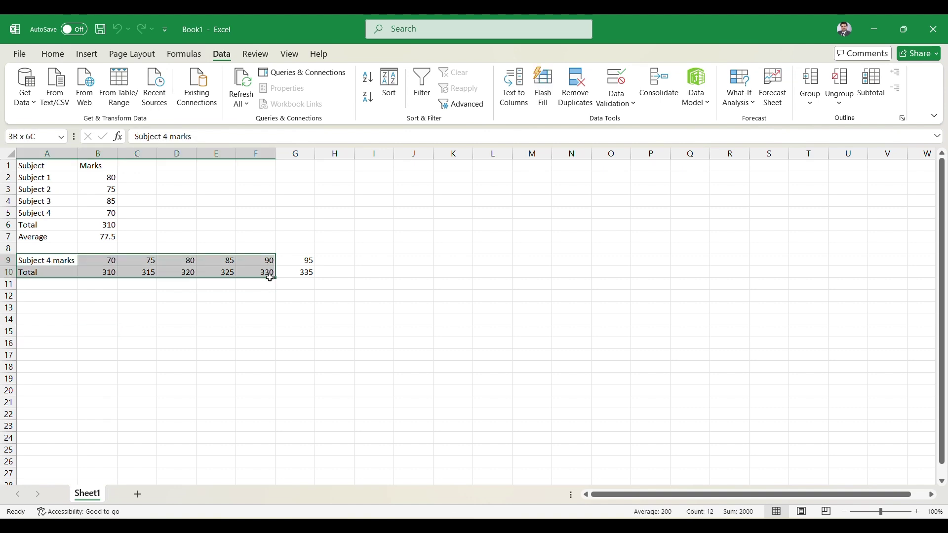
# - Apply All Borders to A9:G10 and select the Average cell B7
pyautogui.click(53, 53)
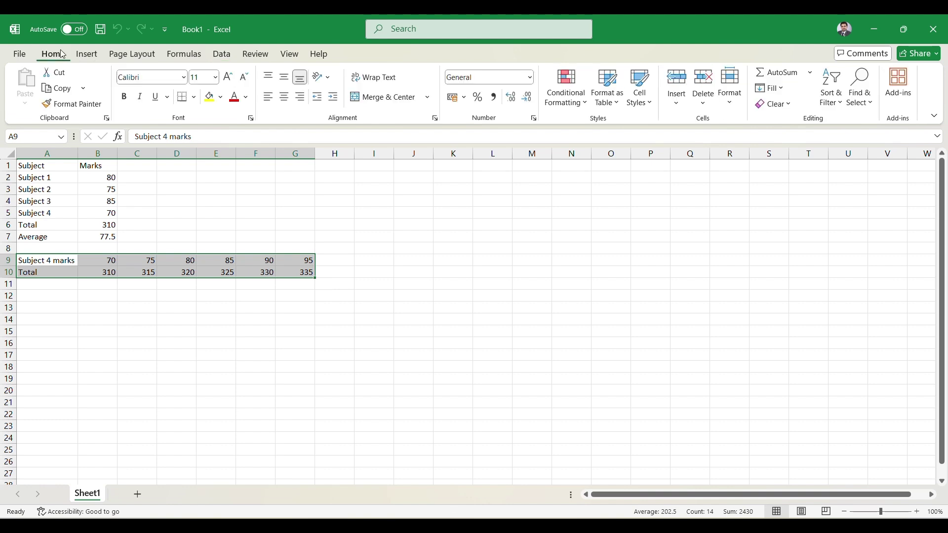
pyautogui.click(193, 97)
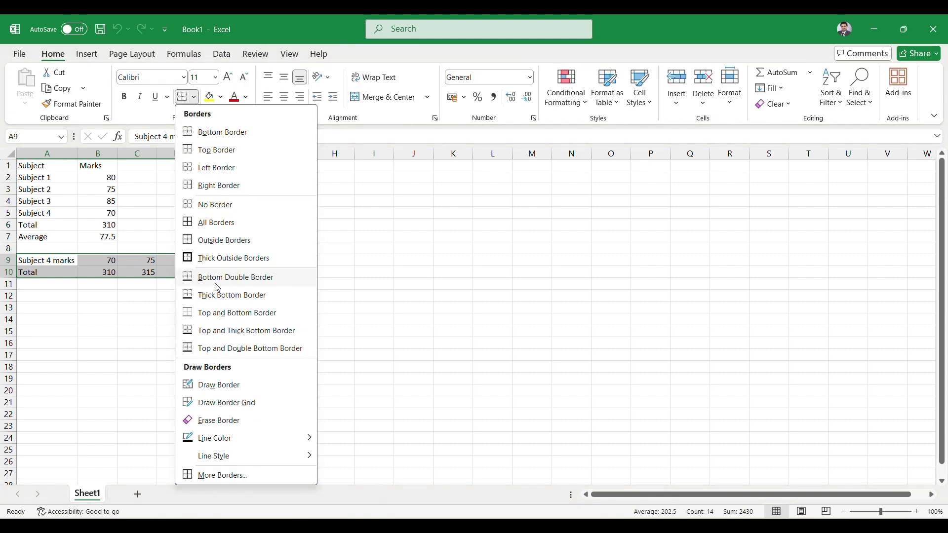
pyautogui.click(215, 222)
pyautogui.click(172, 364)
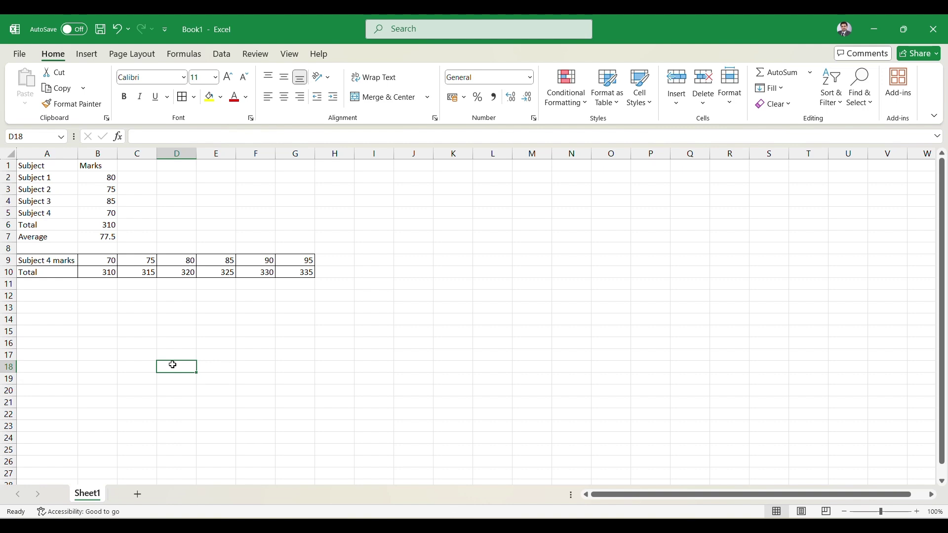
pyautogui.click(99, 238)
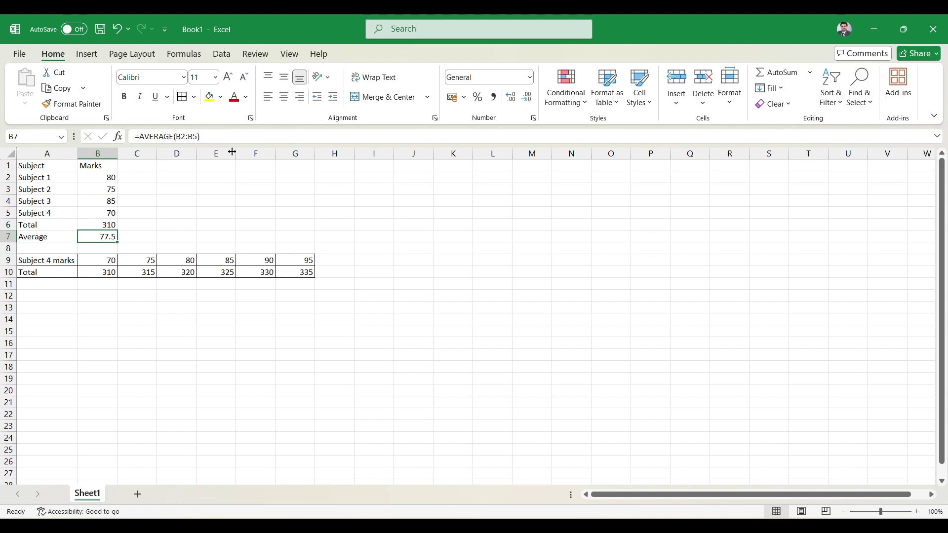
# - Run Goal Seek setting B7 to 80 by changing B5, making Subject 4's mark 80
pyautogui.click(222, 55)
pyautogui.click(754, 112)
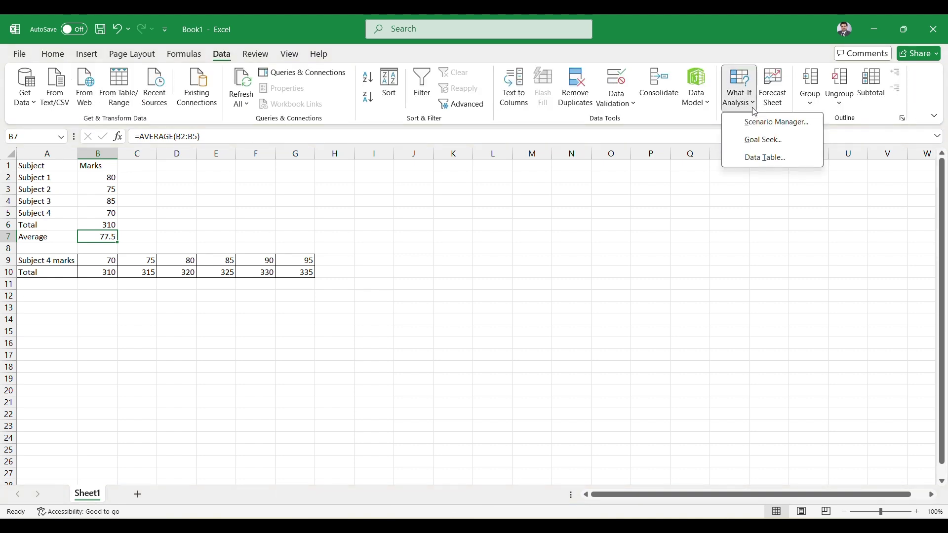
pyautogui.click(756, 146)
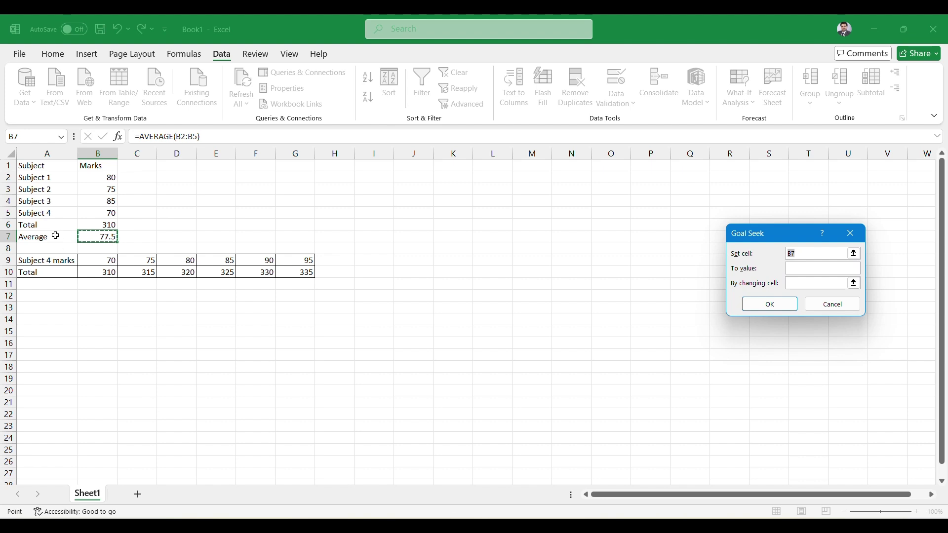
pyautogui.click(808, 270)
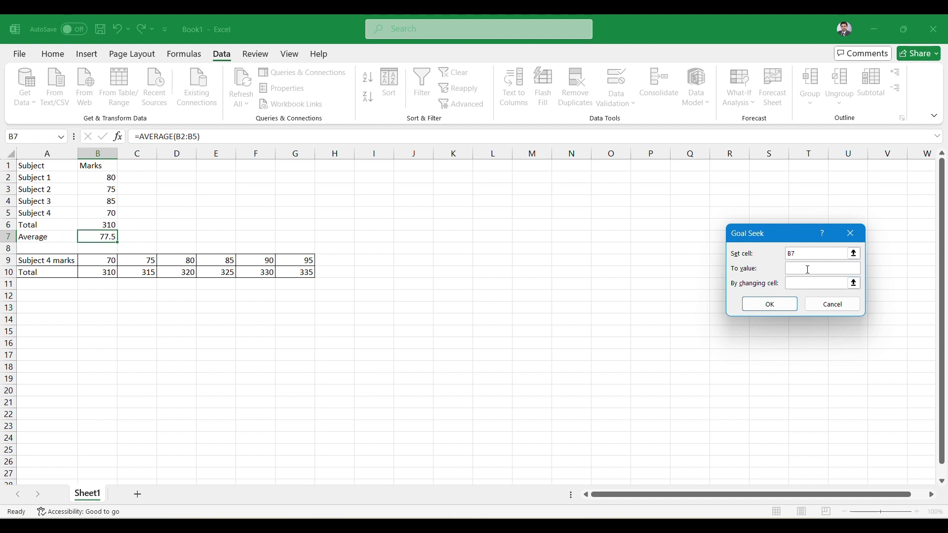
pyautogui.write('80')
pyautogui.click(806, 288)
pyautogui.click(104, 213)
pyautogui.click(776, 304)
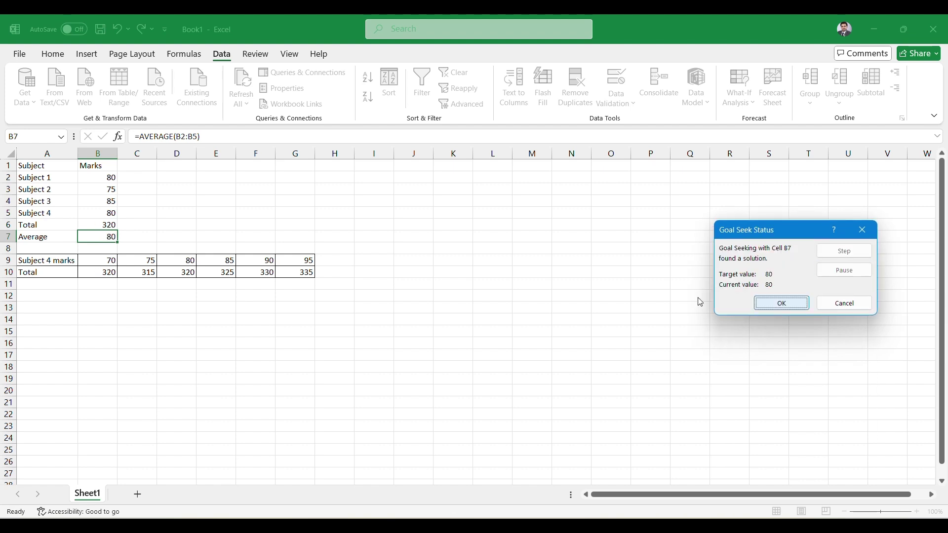